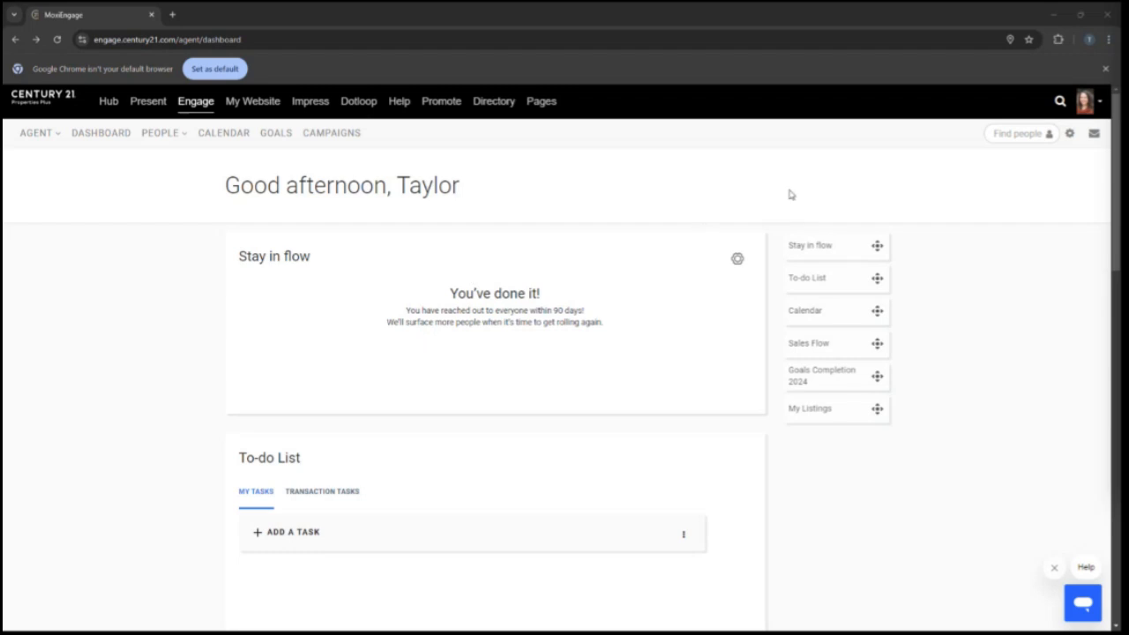
# - Search people for "test" and open the Test Everson contact record
pyautogui.click(1002, 134)
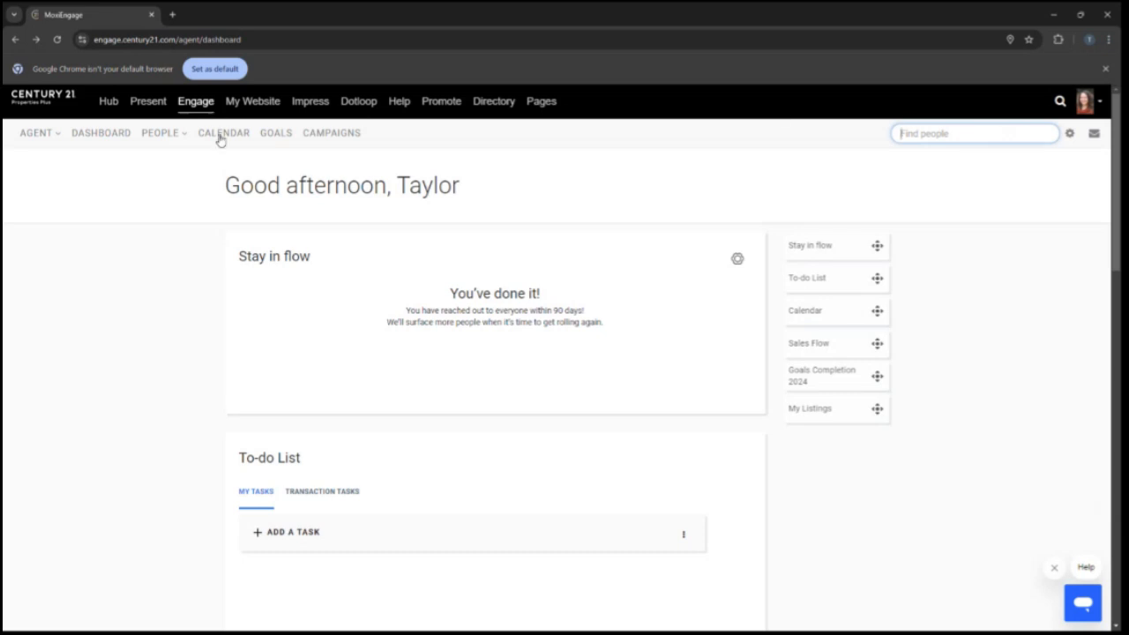
pyautogui.moveTo(173, 141)
pyautogui.write('te')
pyautogui.press('Return')
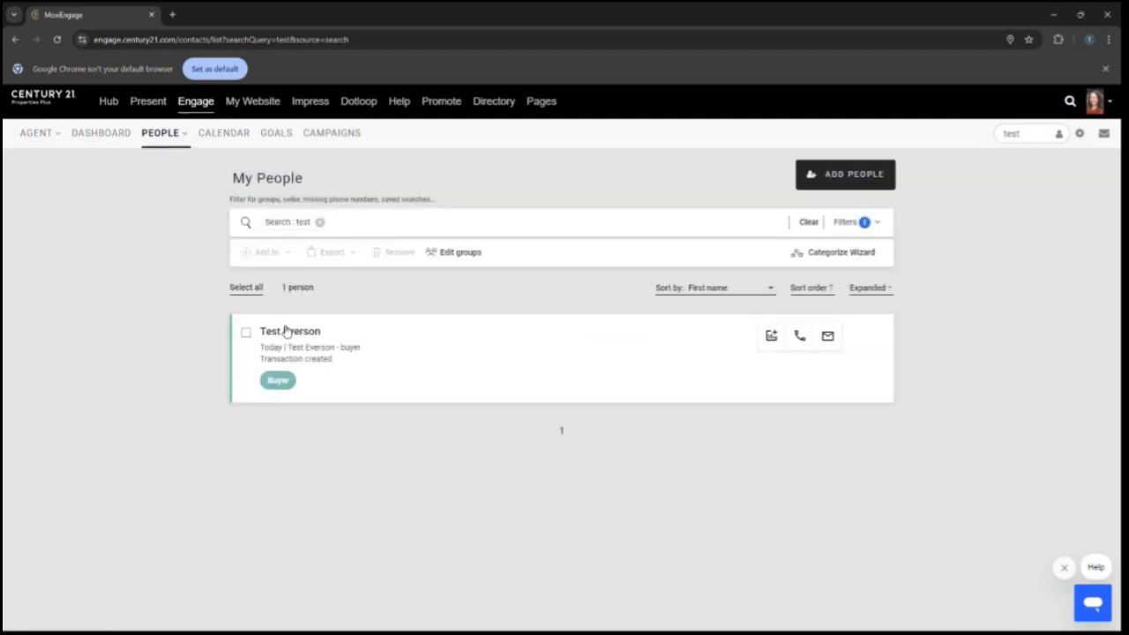
pyautogui.click(285, 331)
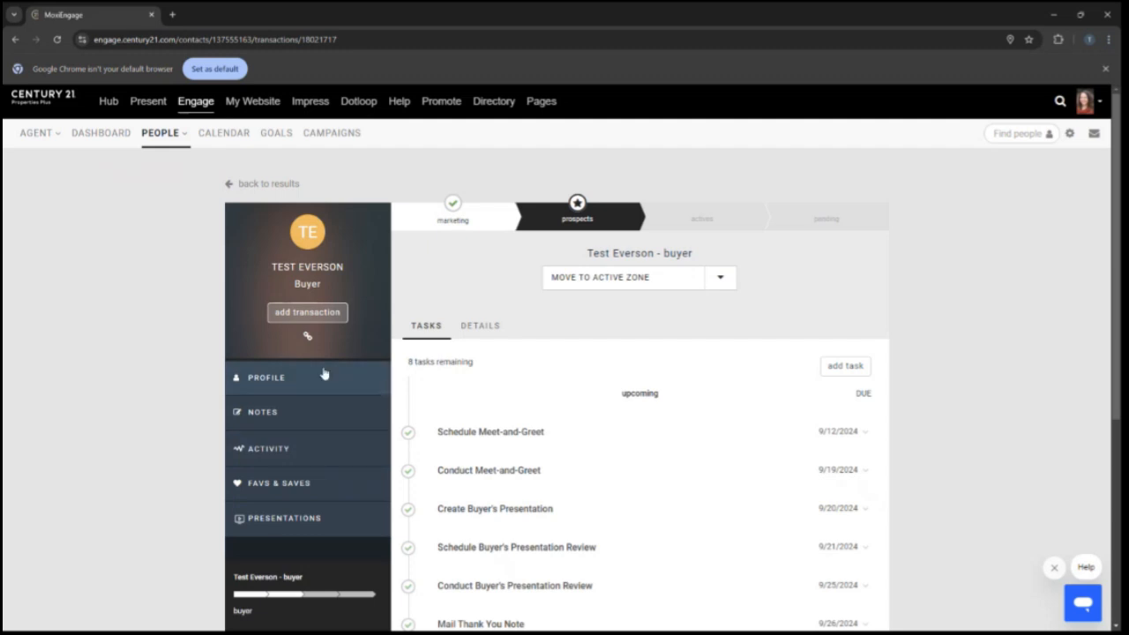
# - Open the contact's profile and its edit form, then close it without changes
pyautogui.click(279, 386)
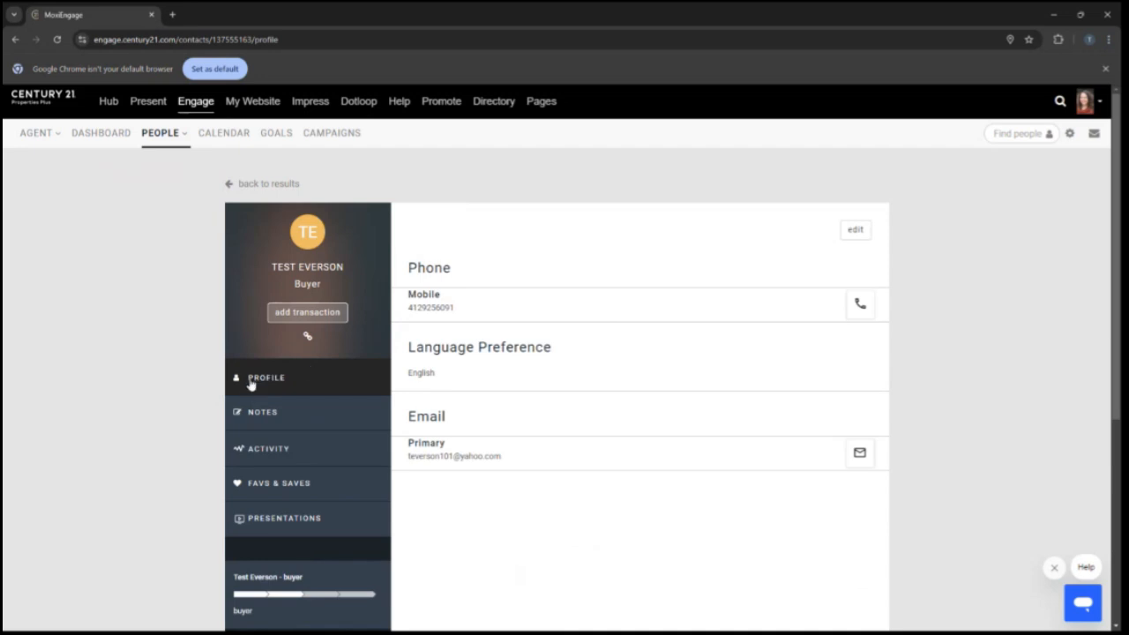
pyautogui.click(855, 230)
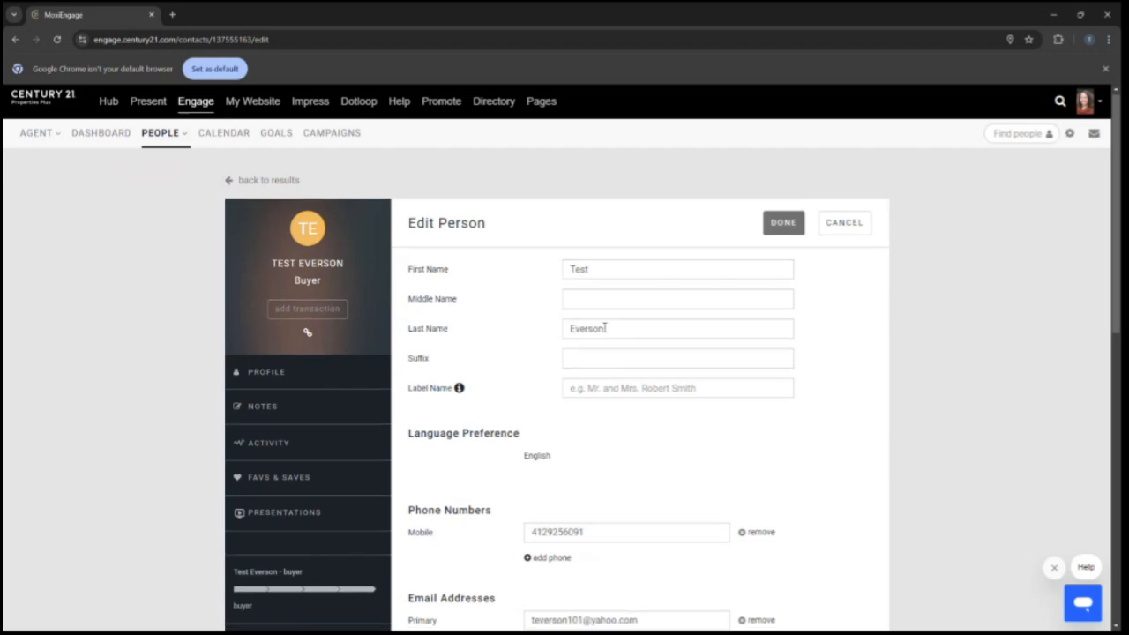
pyautogui.scroll(-3, 605, 328)
pyautogui.scroll(-2, 680, 496)
pyautogui.scroll(5, 683, 507)
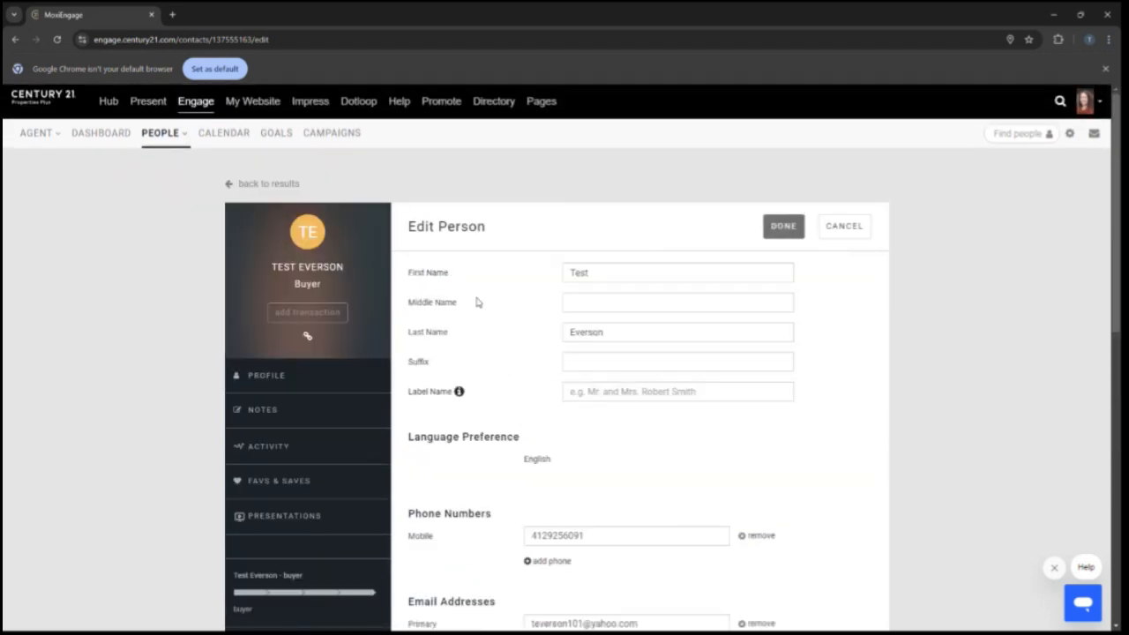
pyautogui.click(780, 229)
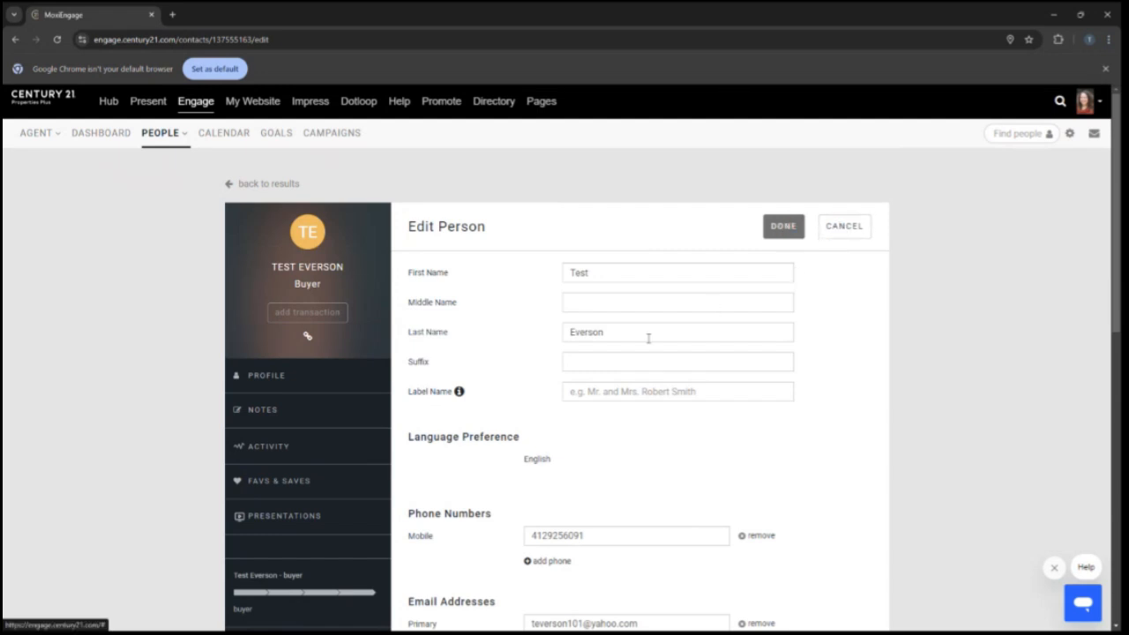
pyautogui.click(785, 227)
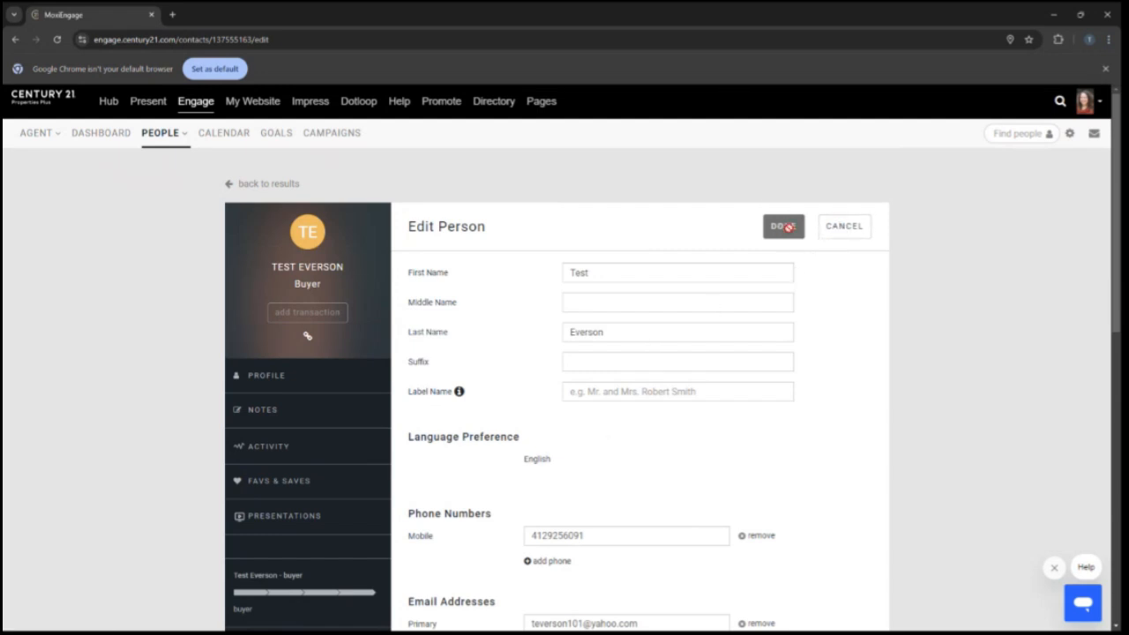
pyautogui.click(829, 226)
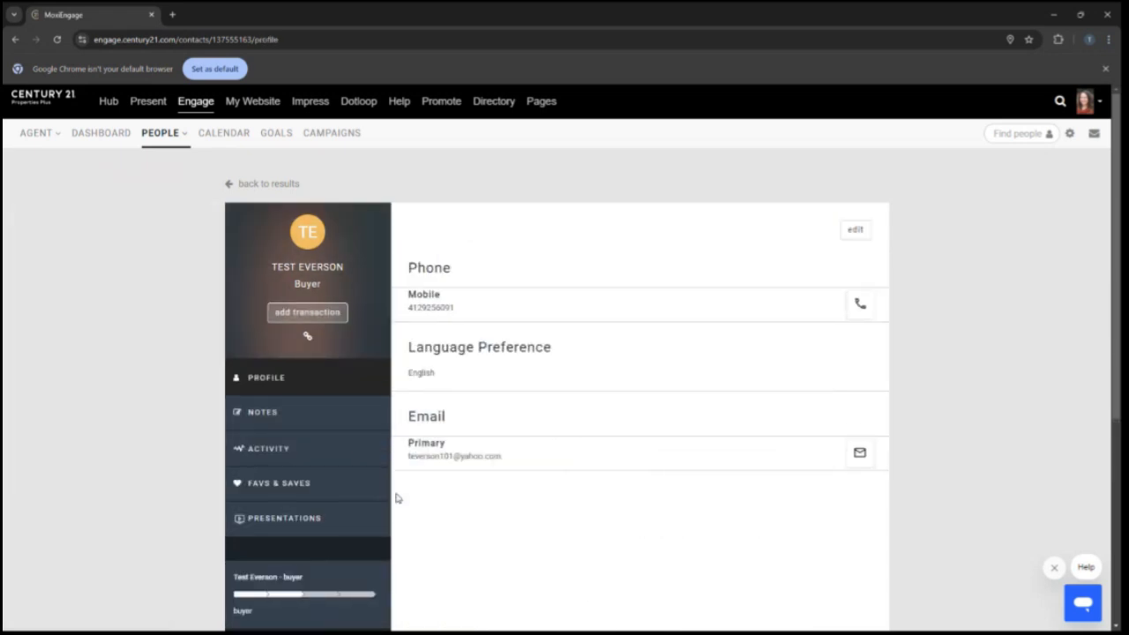
# - Start adding a new transaction for the contact and mark the person as a Buyer
pyautogui.click(298, 311)
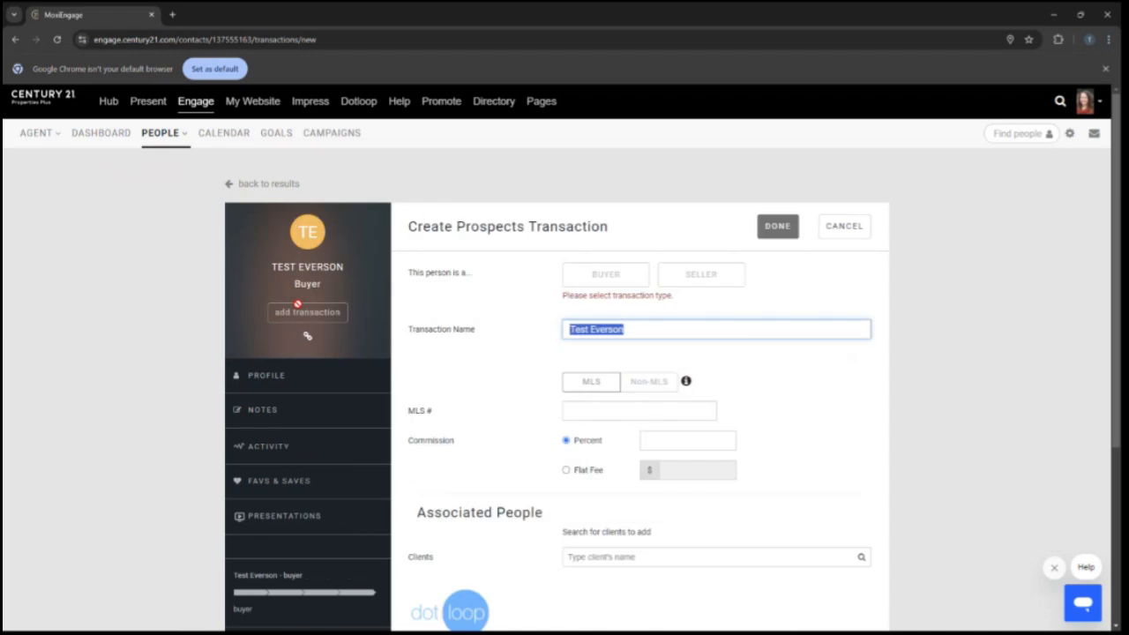
pyautogui.click(538, 296)
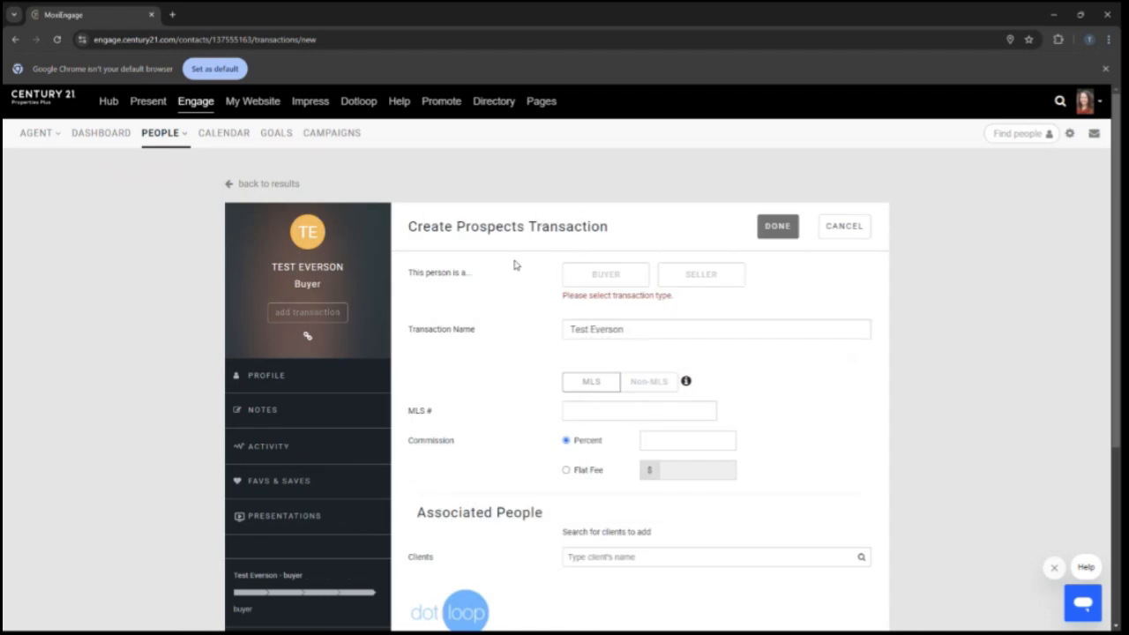
pyautogui.click(619, 277)
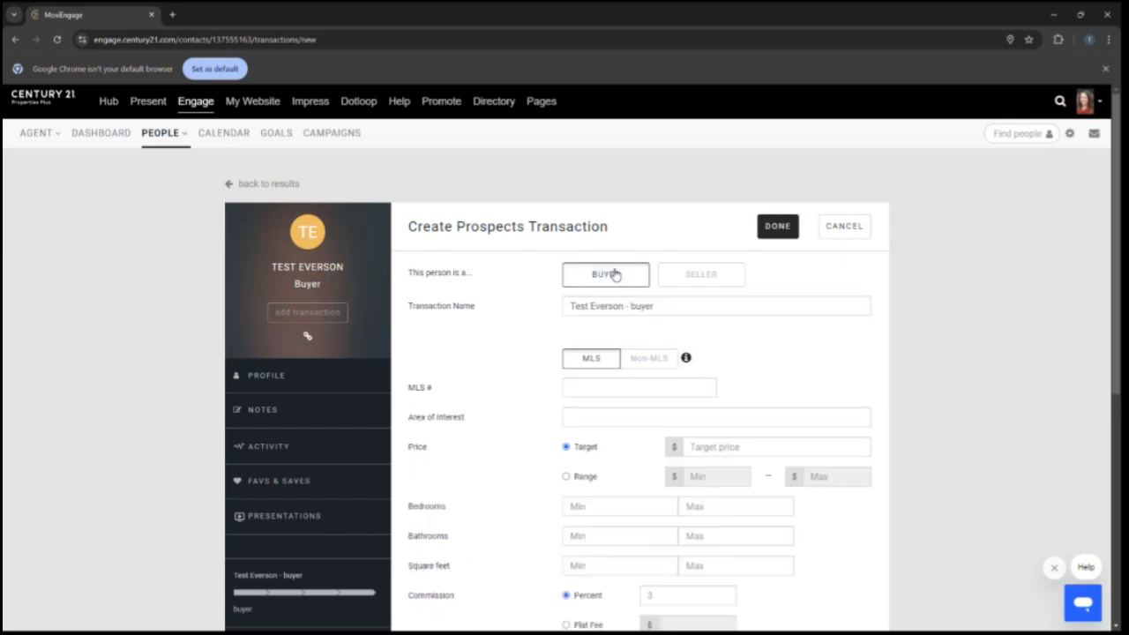
# - Switch the transaction from MLS to Non-MLS
pyautogui.scroll(-1, 466, 361)
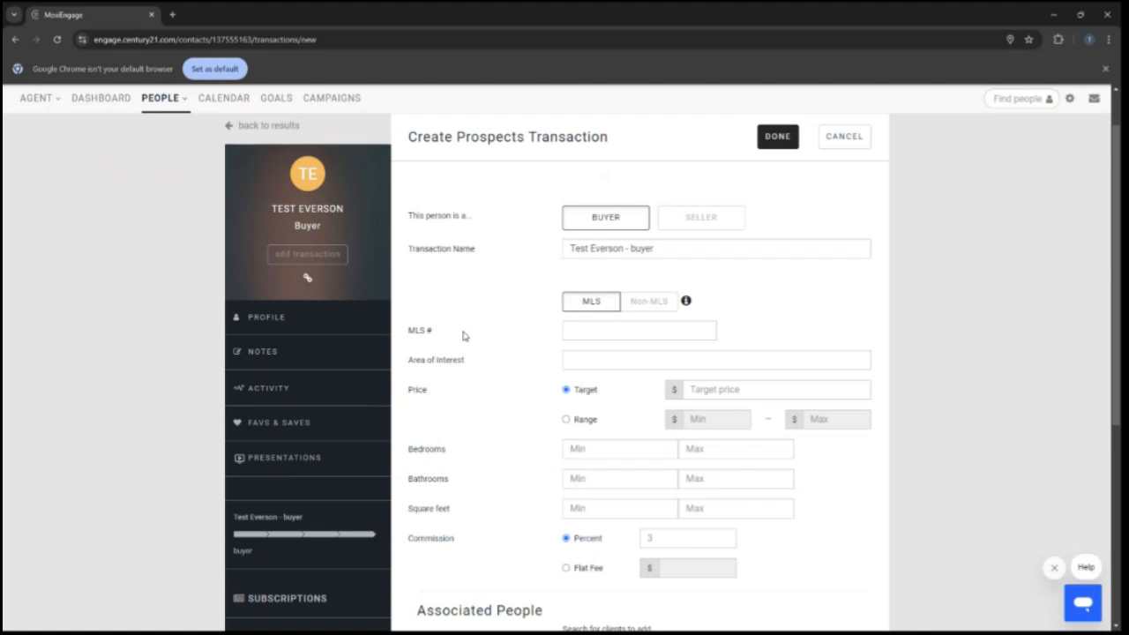
pyautogui.click(584, 330)
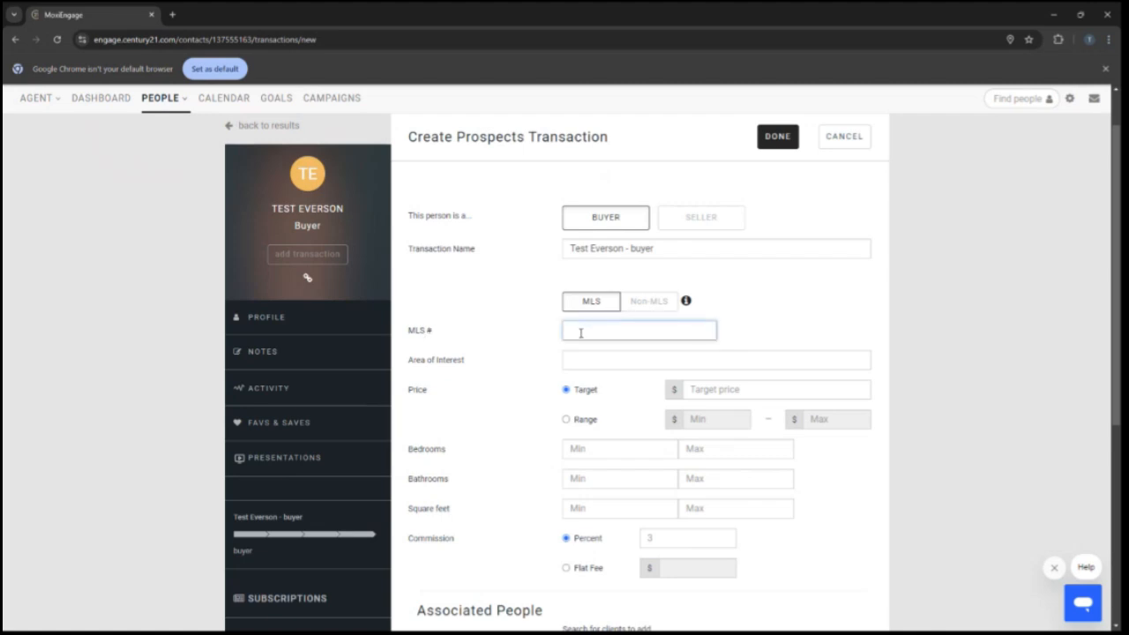
pyautogui.moveTo(808, 308); pyautogui.dragTo(779, 553)
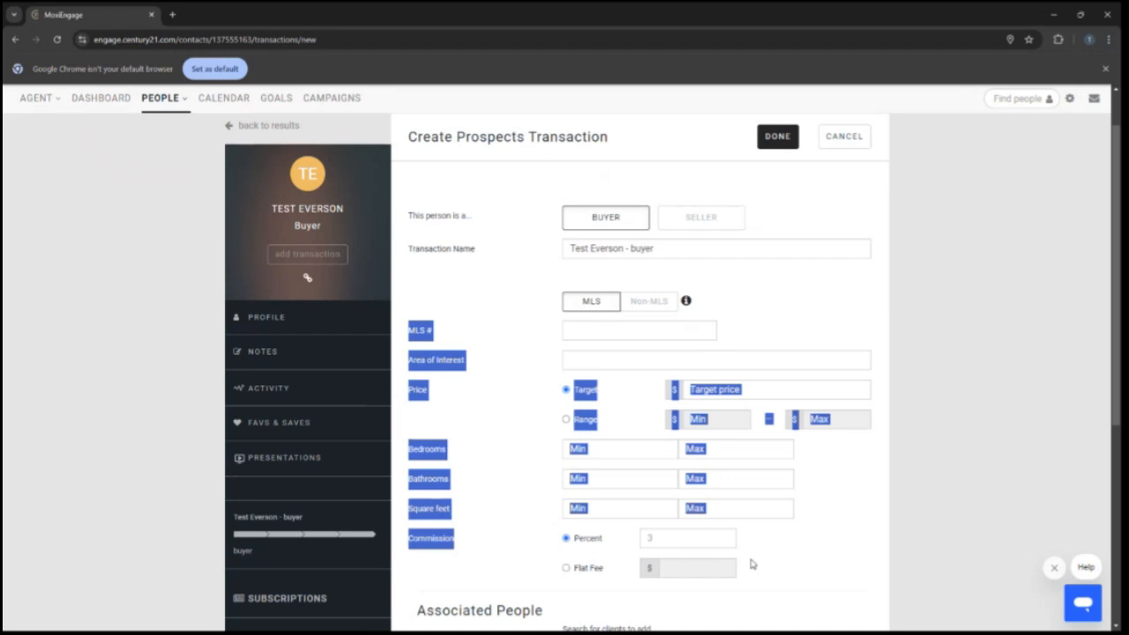
pyautogui.click(658, 301)
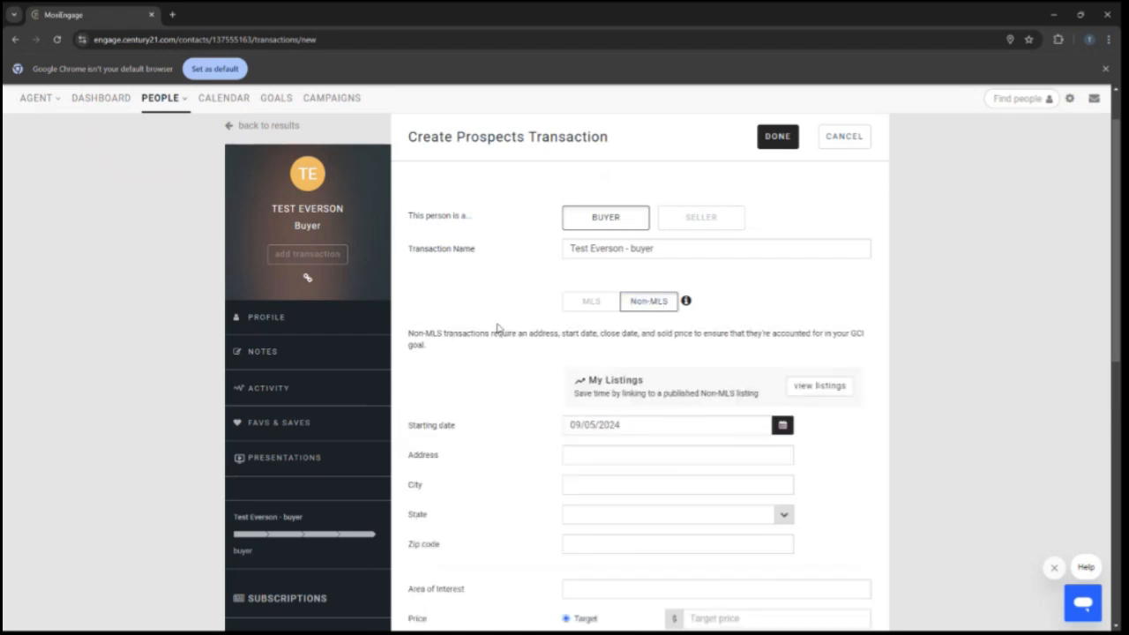
# - Review the remaining transaction fields and save the transaction with the Dotloop loop option left checked
pyautogui.scroll(-2, 748, 332)
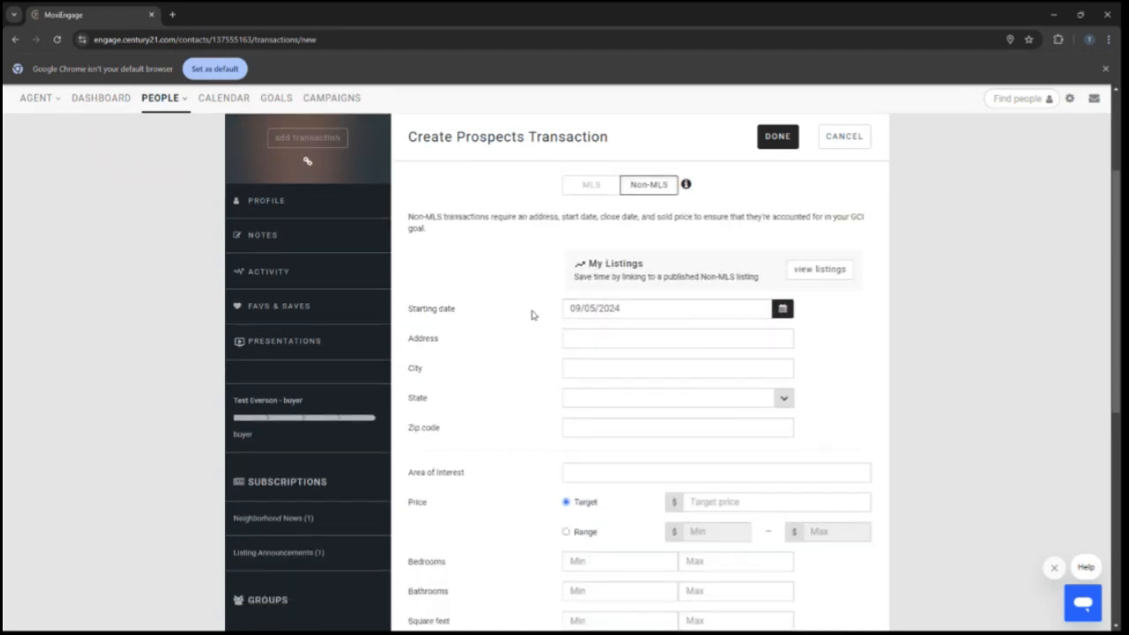
pyautogui.scroll(-1, 754, 385)
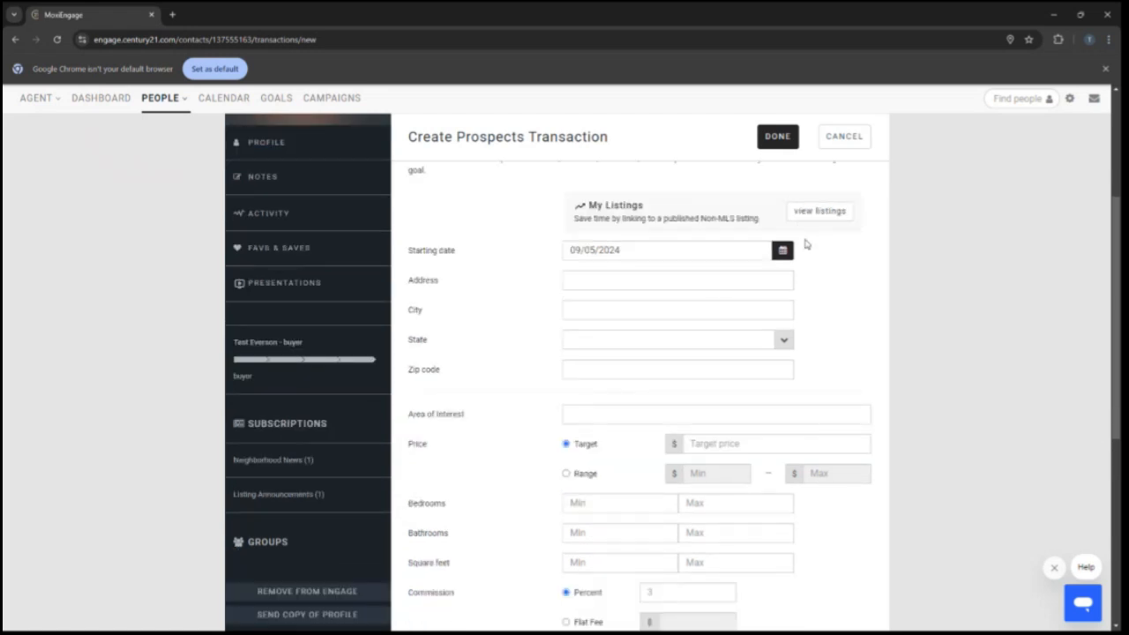
pyautogui.scroll(2, 836, 329)
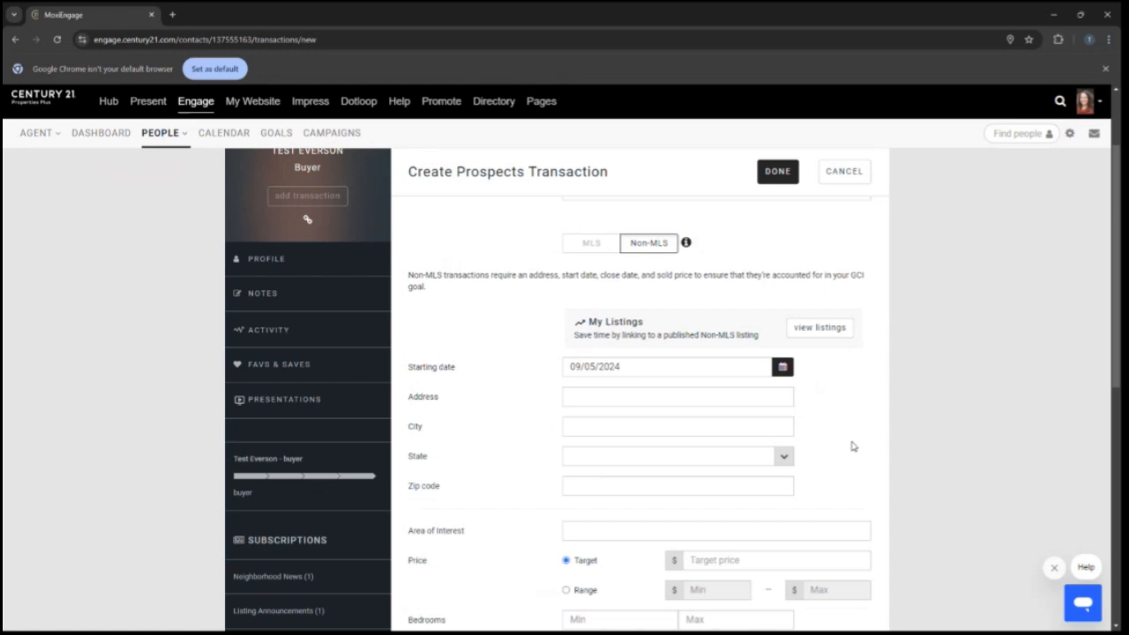
pyautogui.scroll(-5, 832, 395)
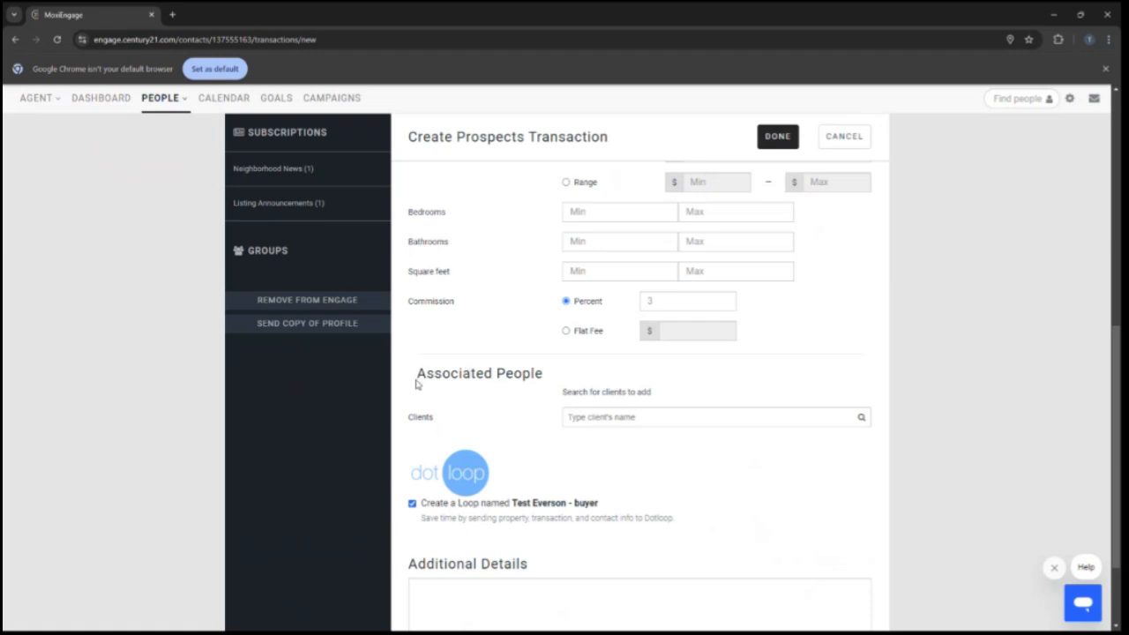
pyautogui.moveTo(418, 374); pyautogui.dragTo(471, 374)
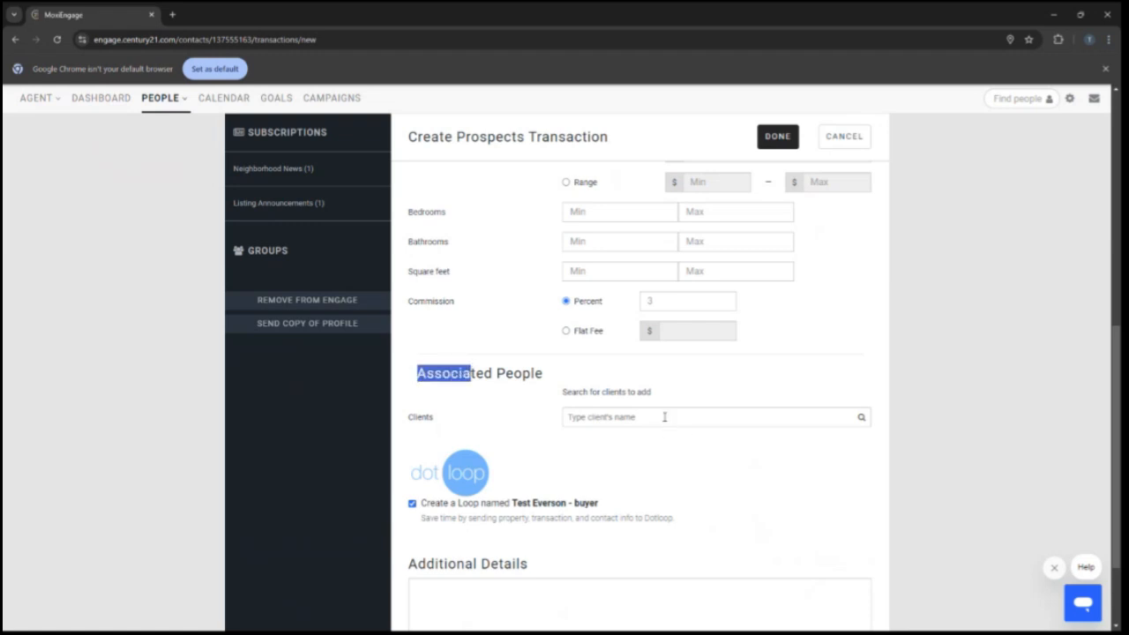
pyautogui.click(663, 417)
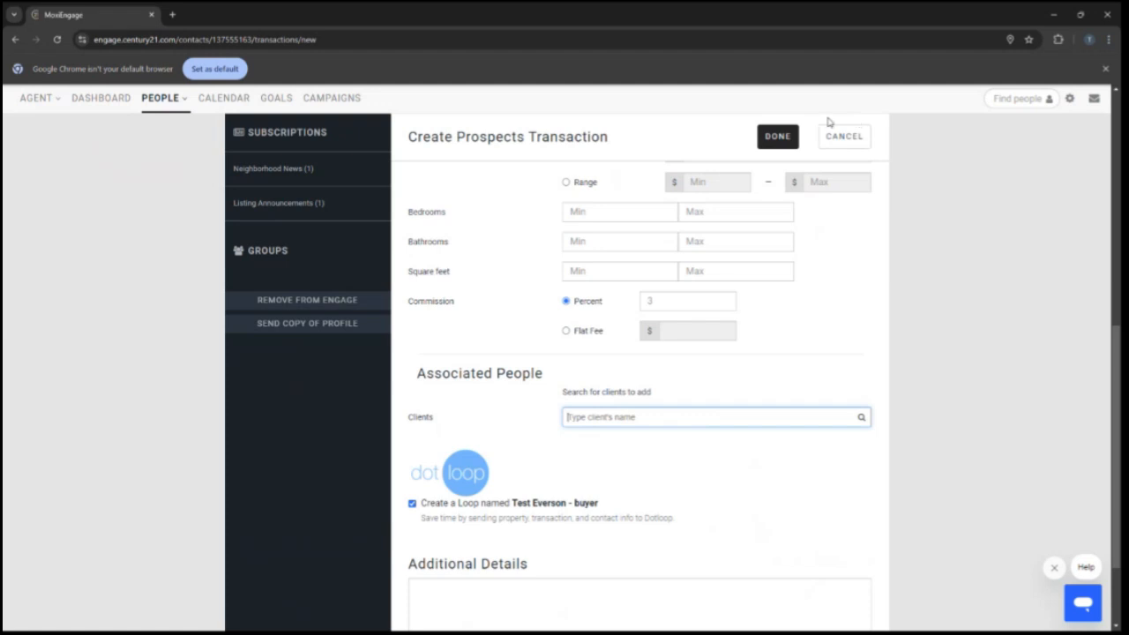
pyautogui.click(775, 138)
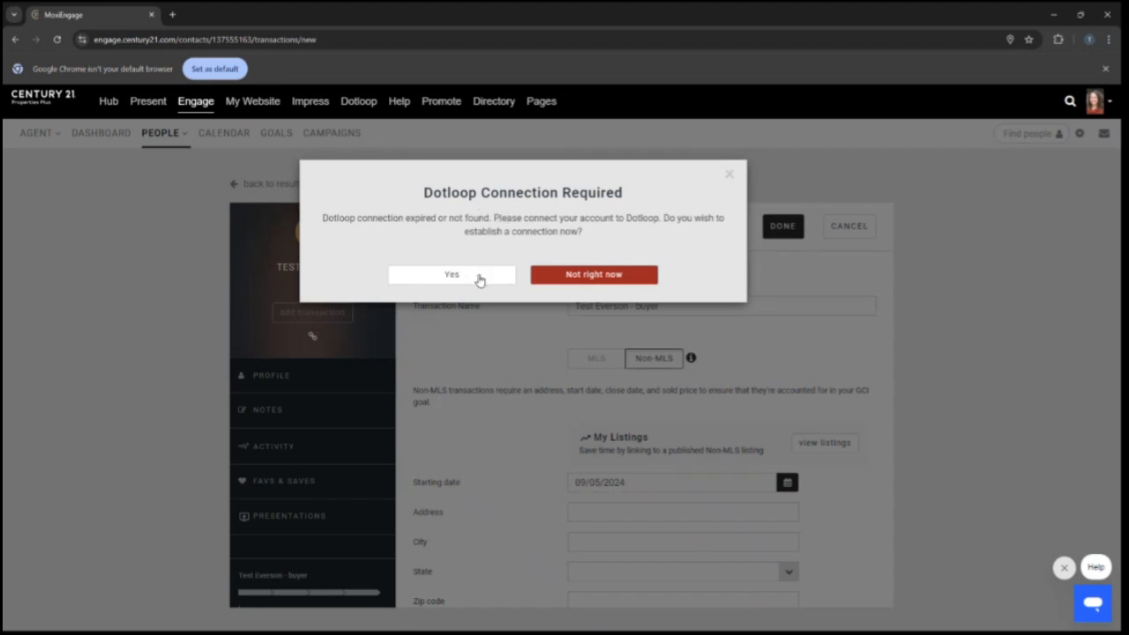
# - Connect the account to Dotloop by signing in with the saved password and approving Moxi Engage access
pyautogui.click(433, 279)
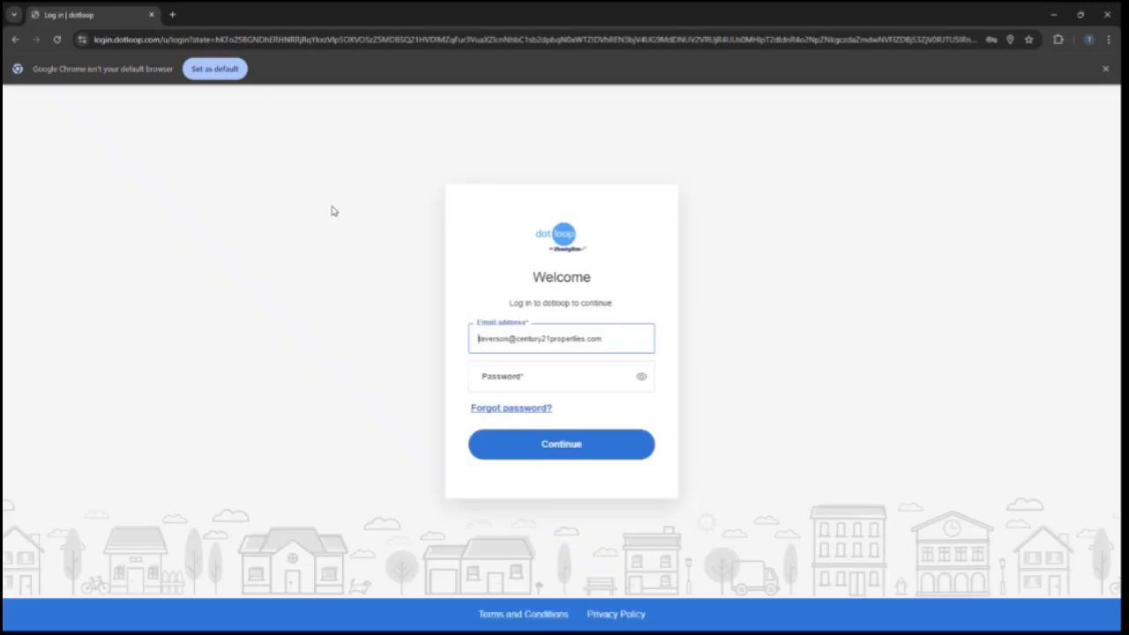
pyautogui.click(509, 375)
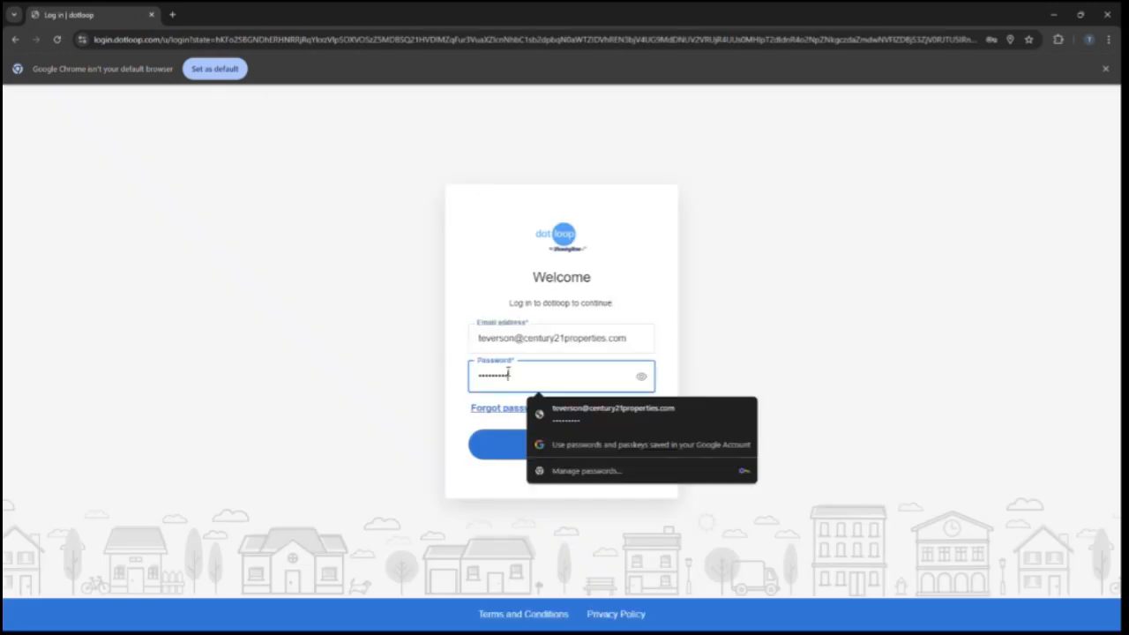
pyautogui.click(570, 416)
pyautogui.click(518, 444)
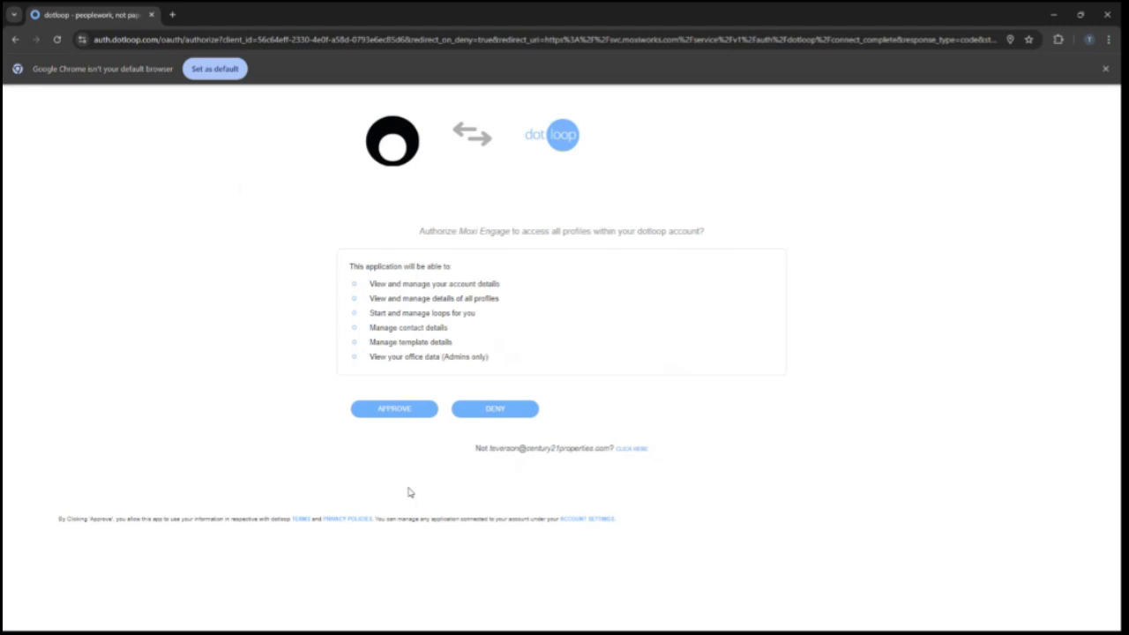
pyautogui.click(403, 409)
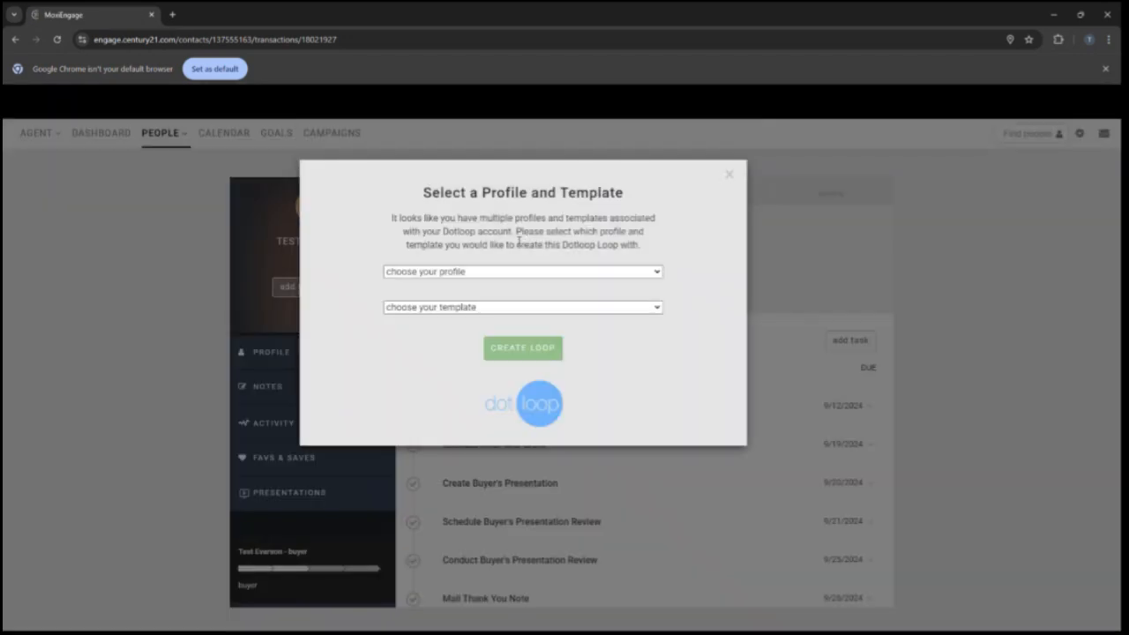
# - Choose the agent's own profile and the Sales Packet template, then create the loop
pyautogui.click(429, 275)
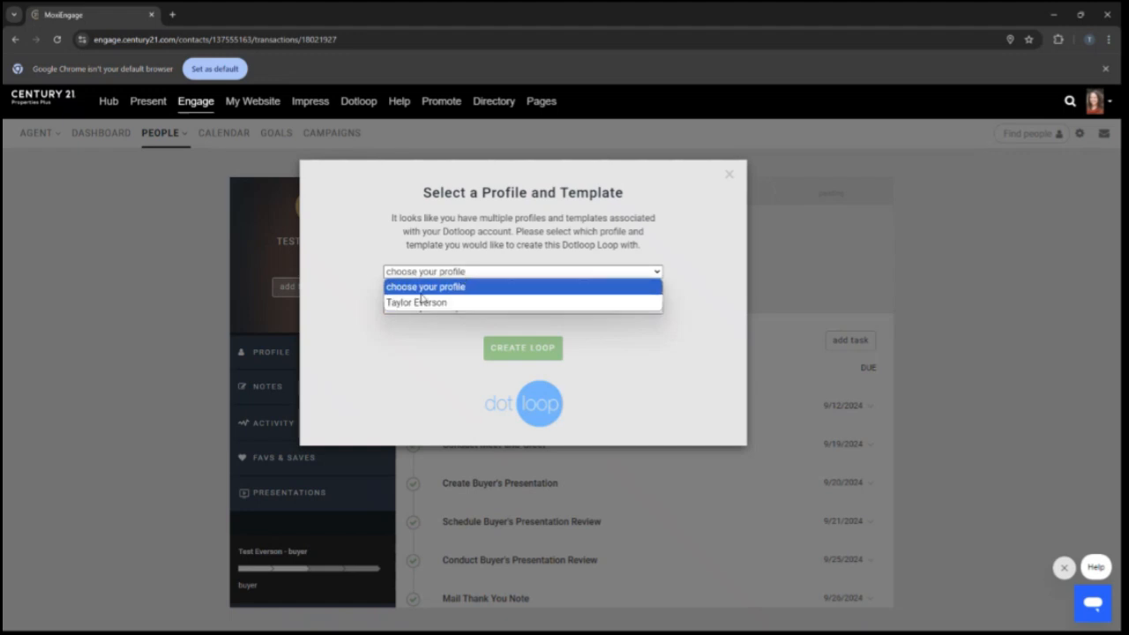
pyautogui.click(400, 303)
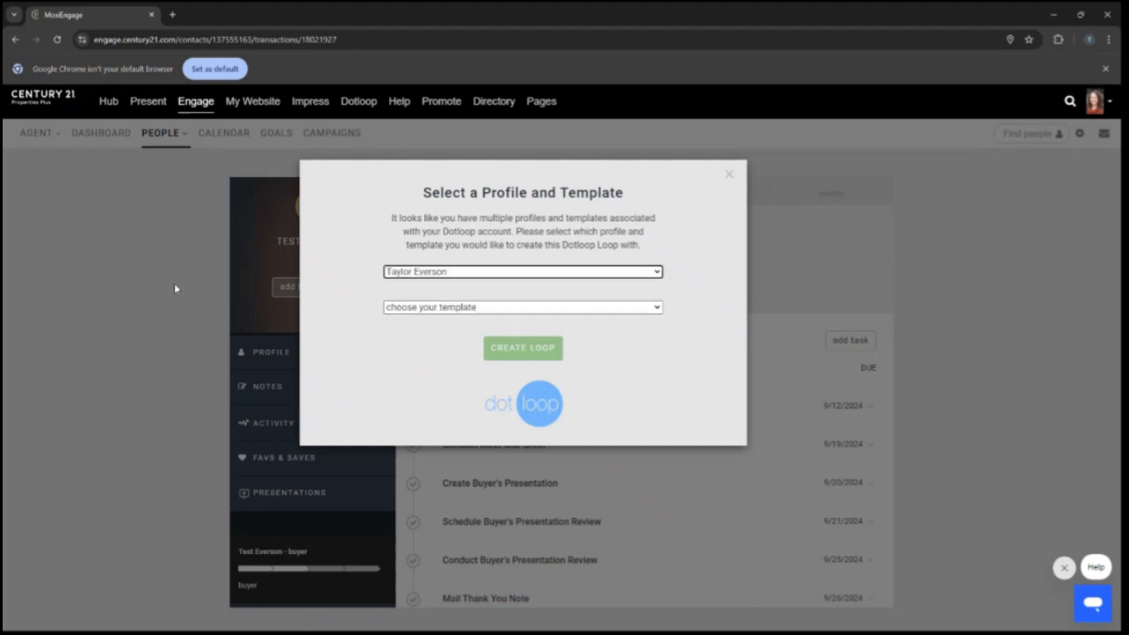
pyautogui.click(459, 308)
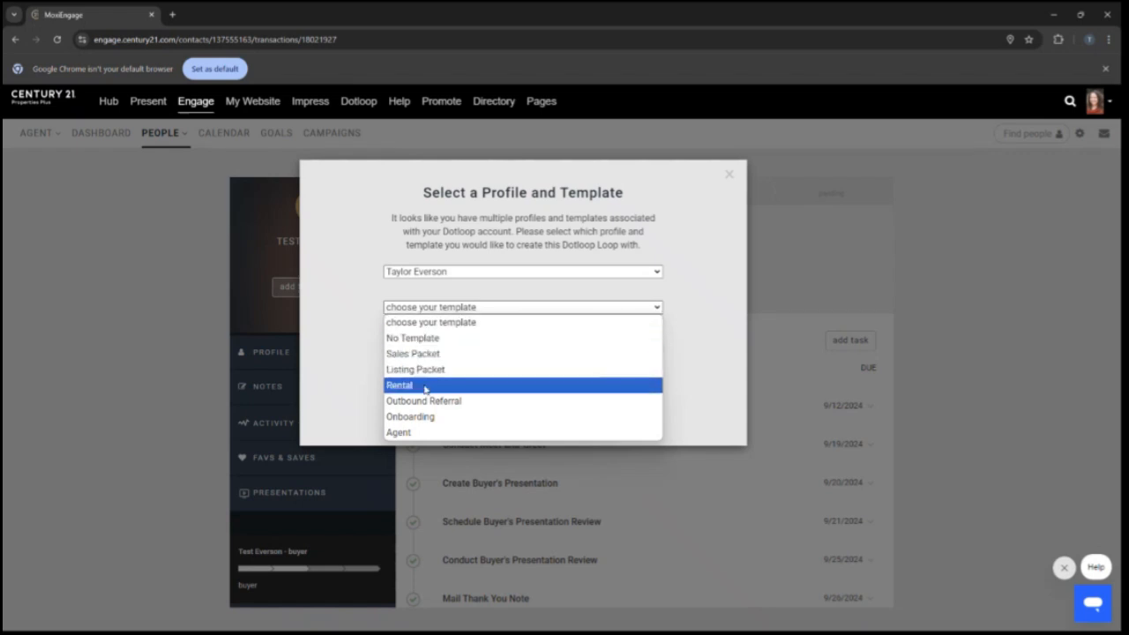
pyautogui.click(415, 354)
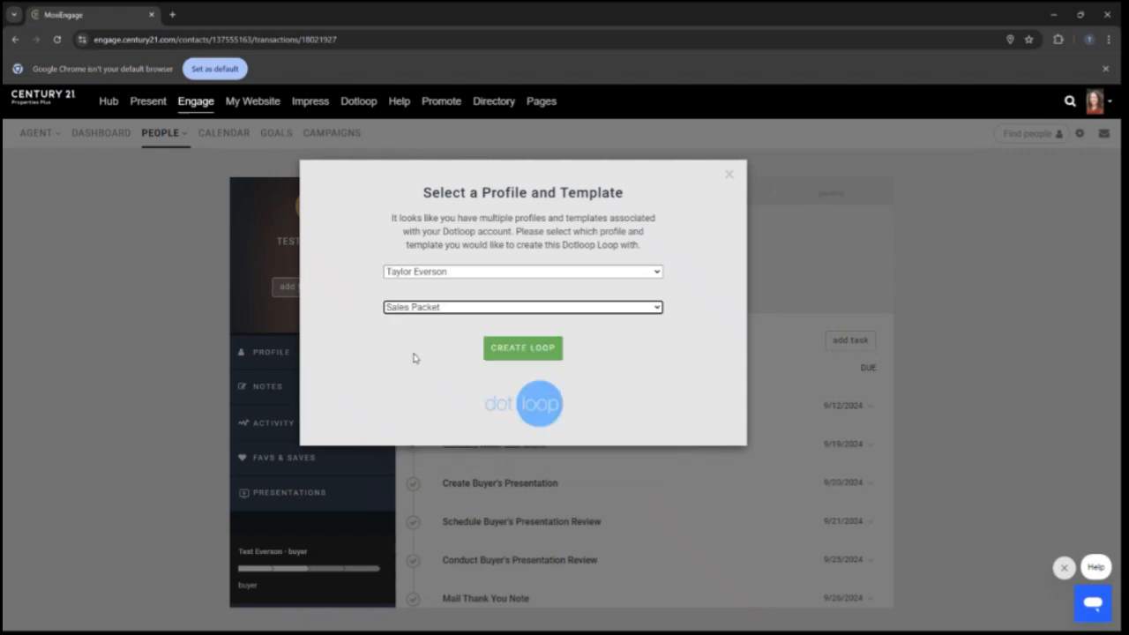
pyautogui.click(519, 354)
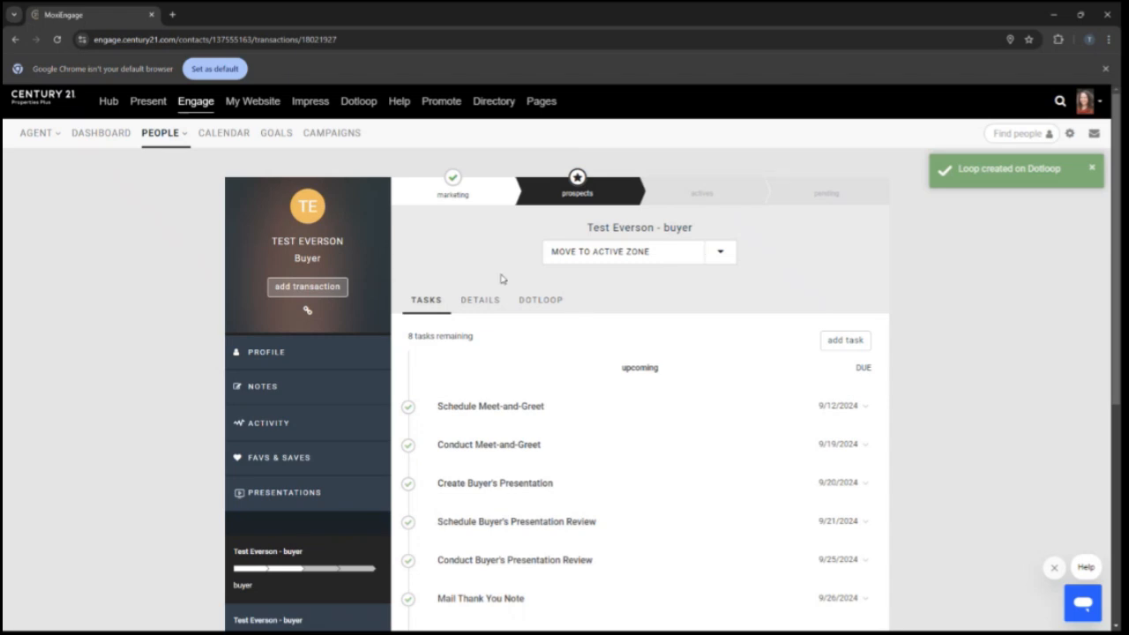
# - Open the transaction's Dotloop tab and visit the created loop
pyautogui.click(533, 299)
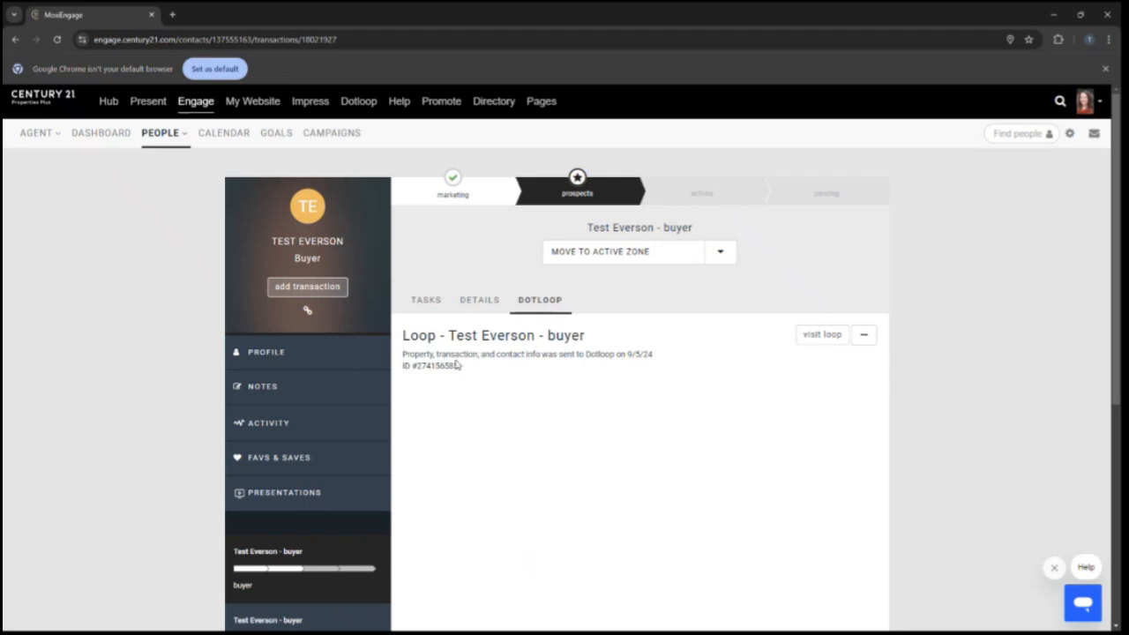
pyautogui.moveTo(465, 368); pyautogui.dragTo(408, 378)
pyautogui.click(531, 397)
pyautogui.click(809, 341)
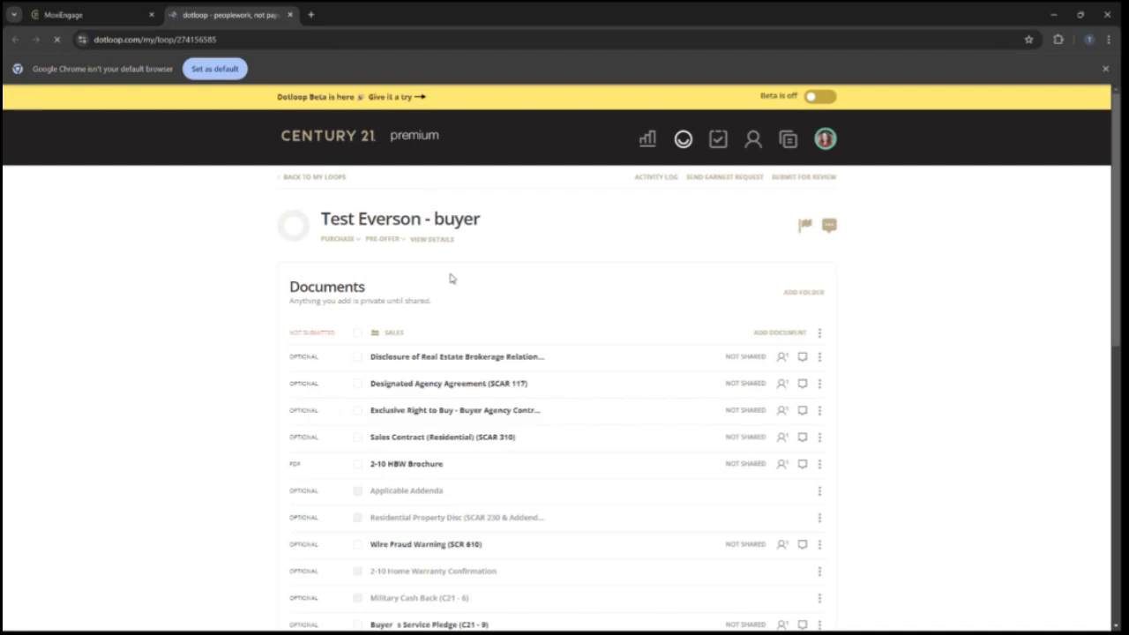
# - Inspect the loop's details page and return to the loop documents
pyautogui.click(395, 226)
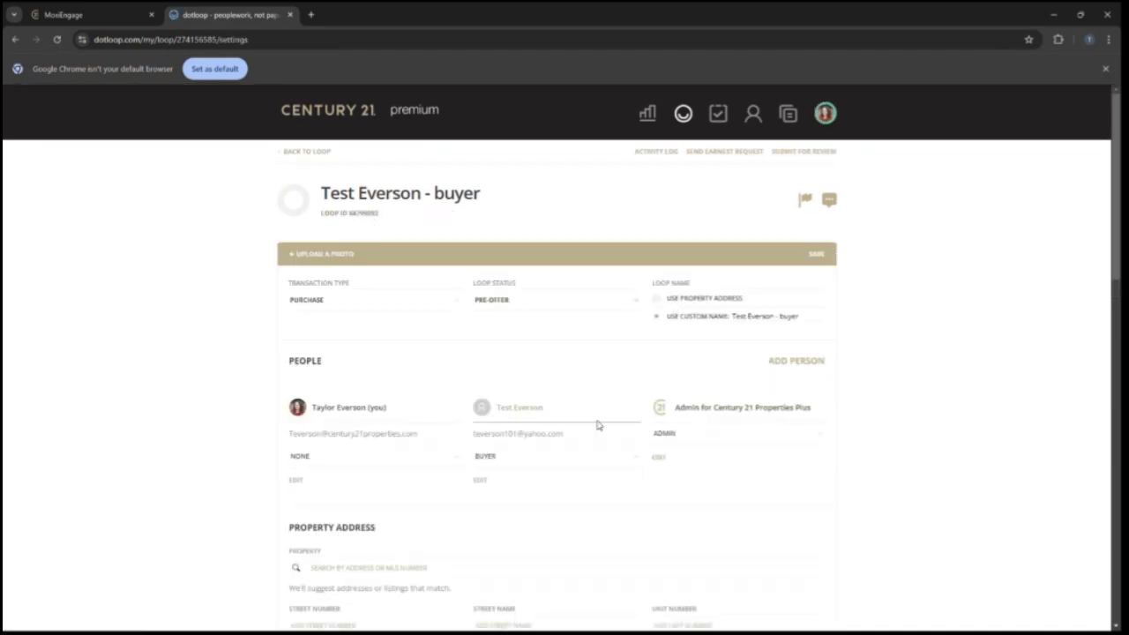
pyautogui.scroll(-1, 591, 419)
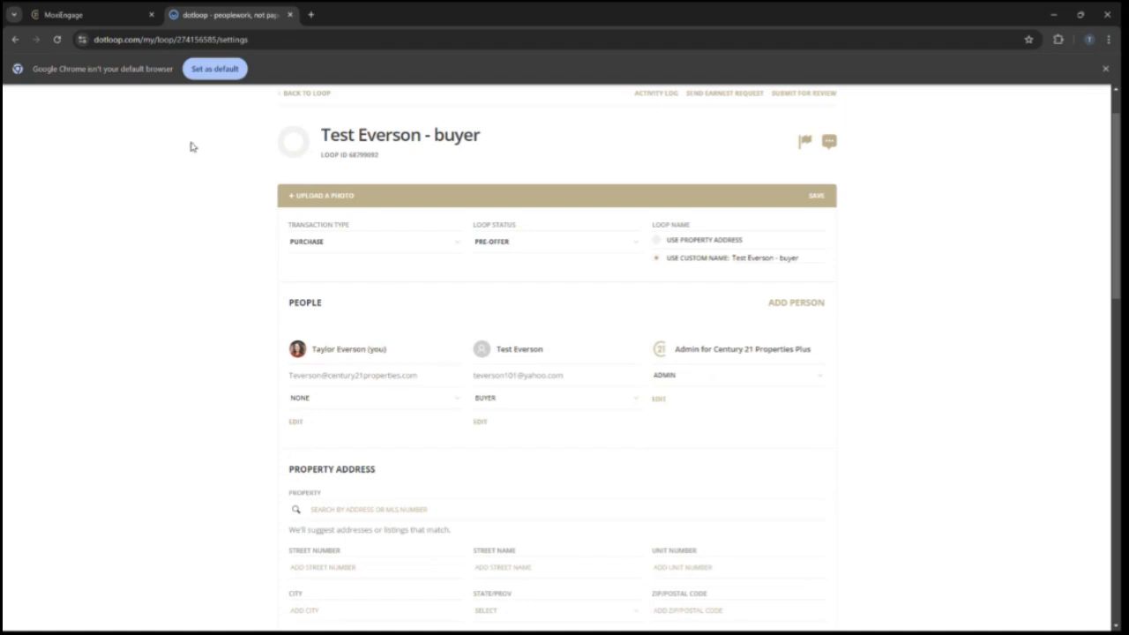
pyautogui.click(293, 93)
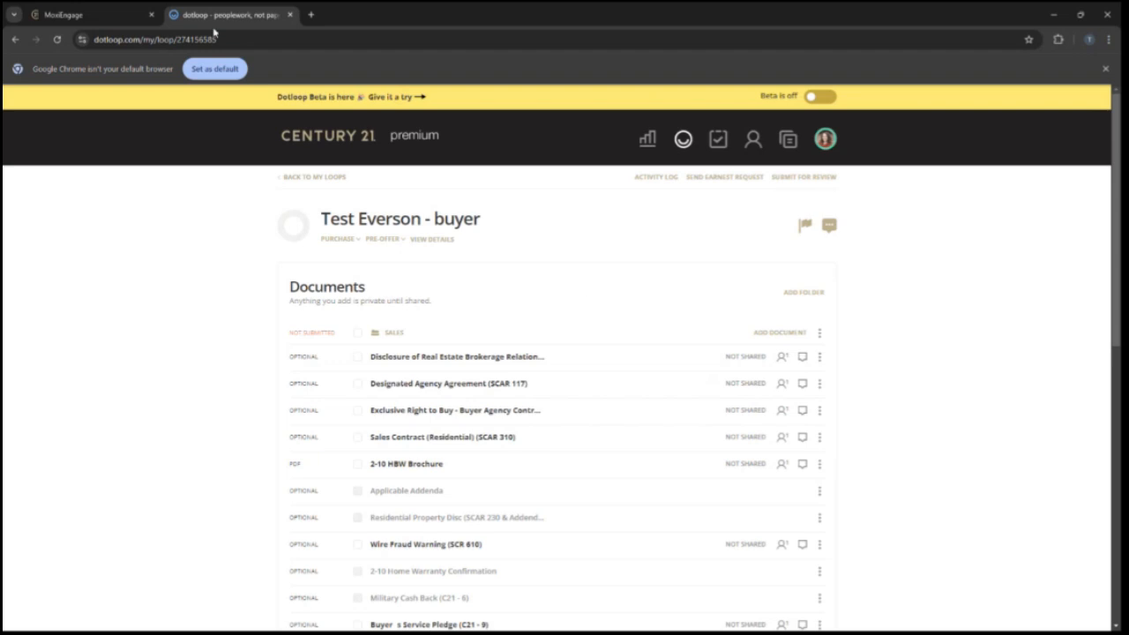
# - Switch back to the MoxiEngage tab showing the transaction's Dotloop link
pyautogui.click(74, 18)
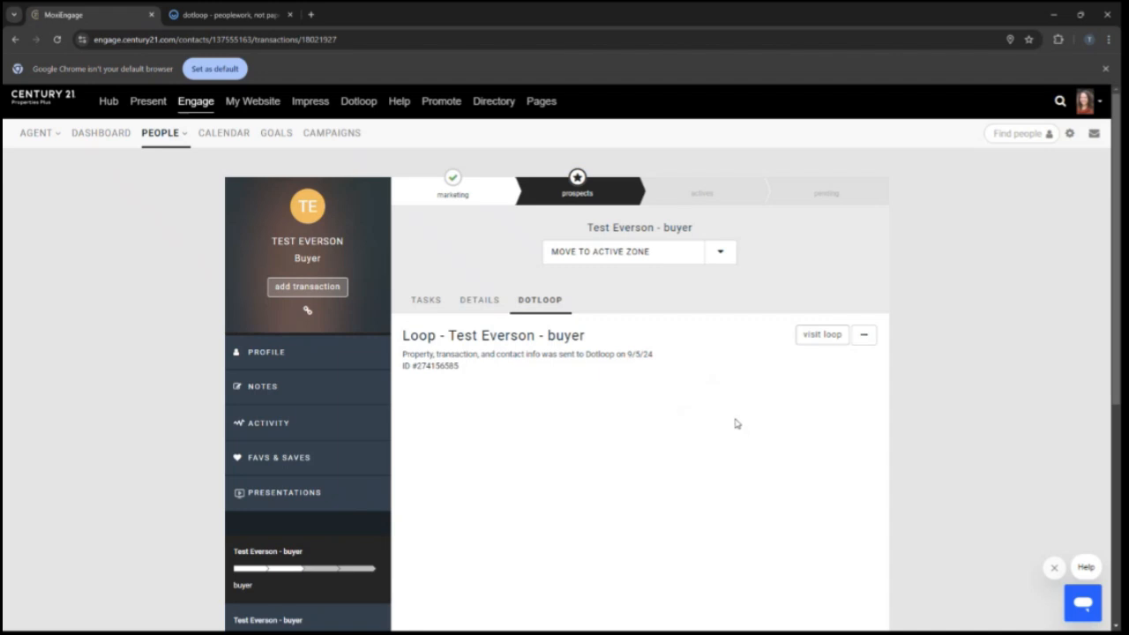
pyautogui.scroll(-1, 734, 427)
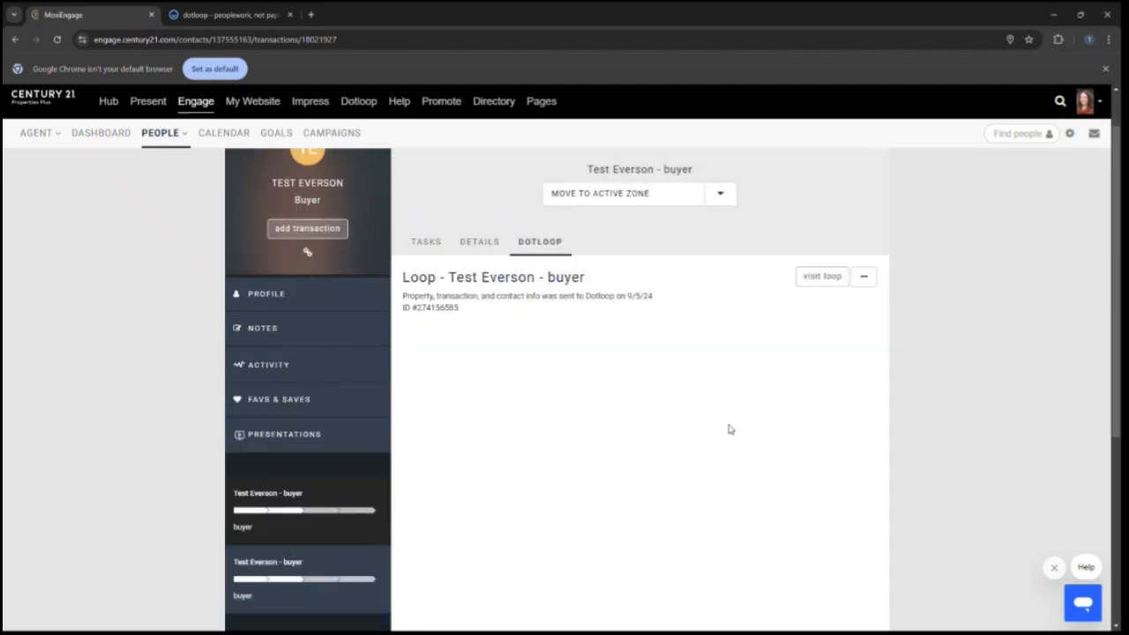